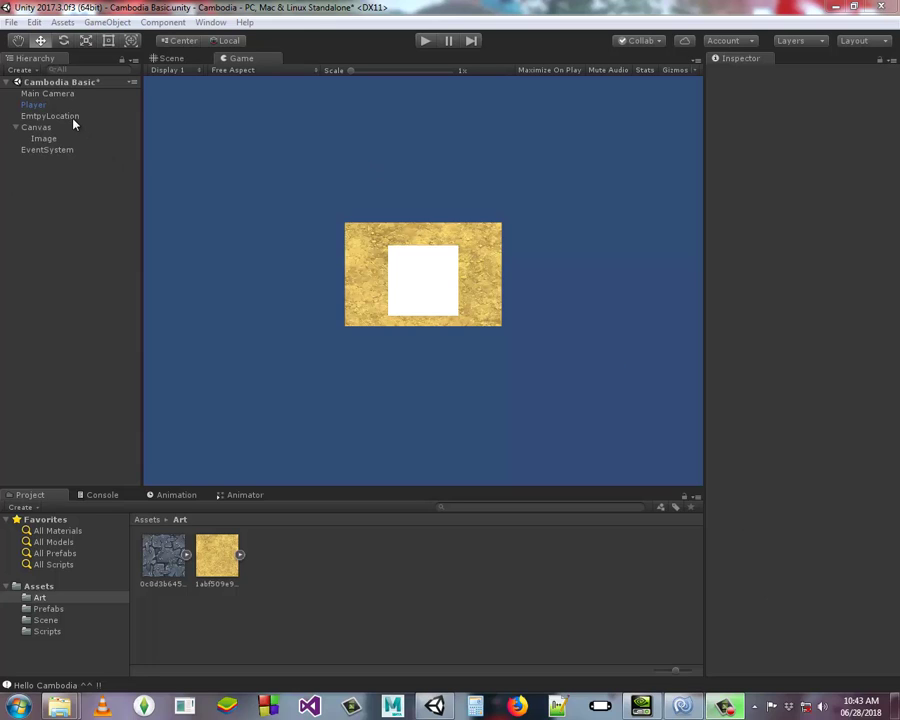
Step: Select the Image object under Canvas so its Learn Ui script and Khmer Image texture appear
left_click(46, 138)
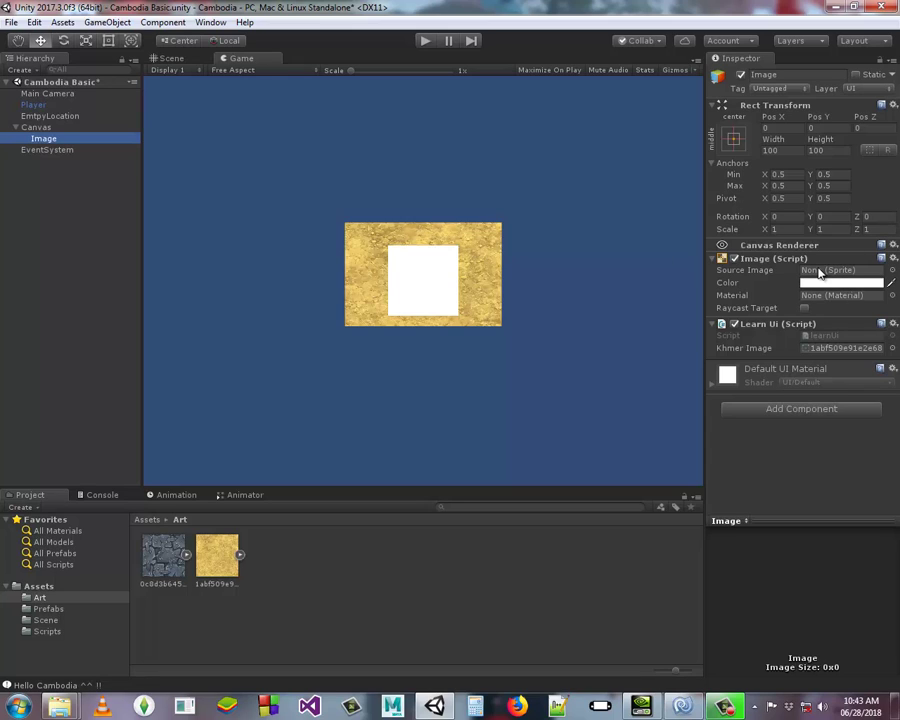
Step: Add a UI Raw Image as a child of the Canvas
right_click(34, 127)
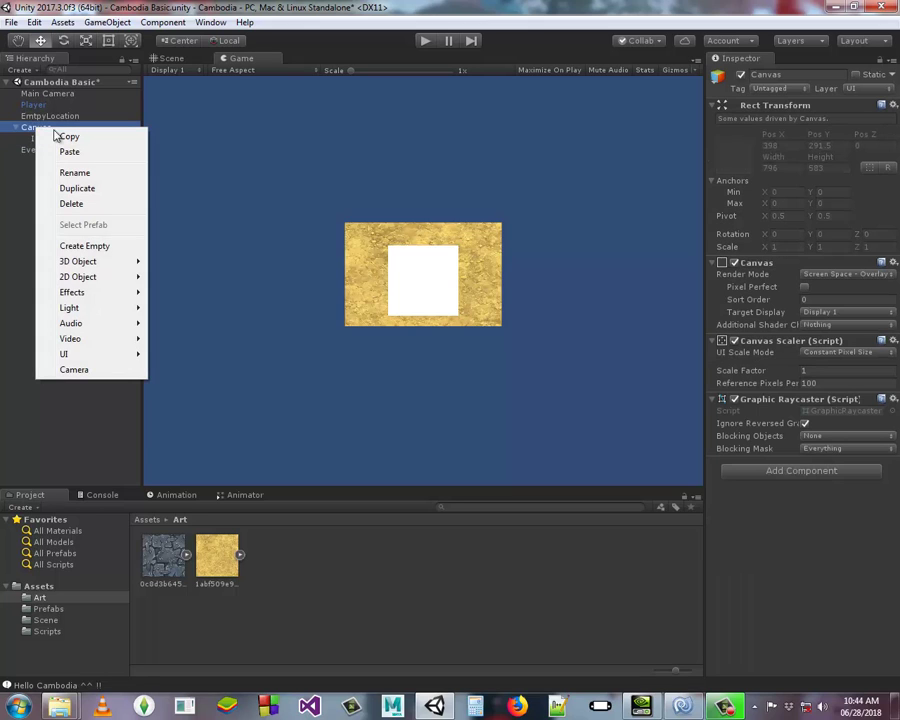
mouse_move(101, 360)
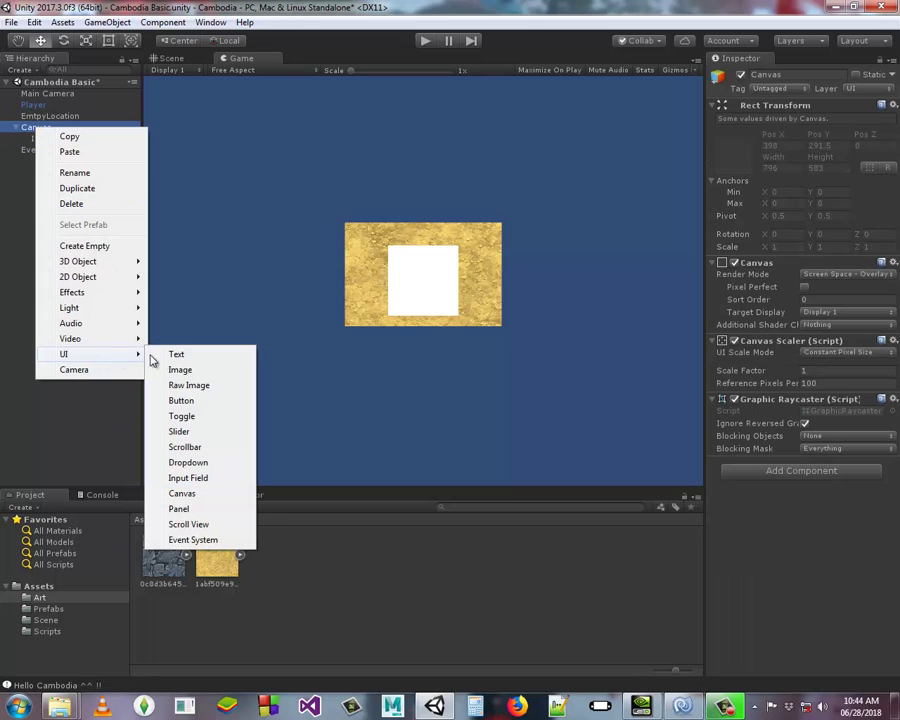
left_click(214, 389)
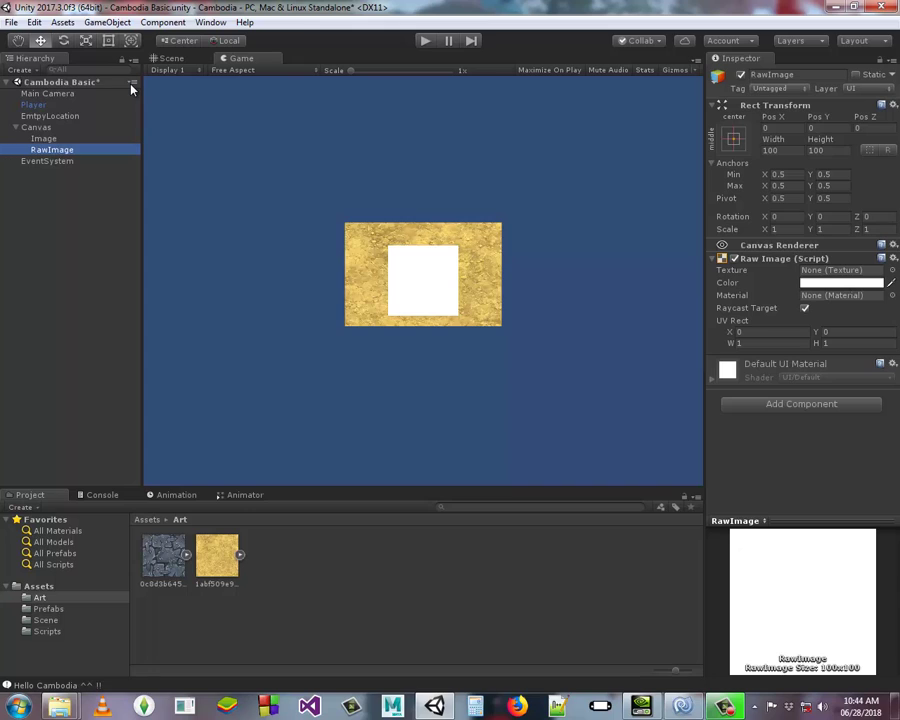
Step: Assign the stone texture to the new RawImage's Texture field
left_click(42, 139)
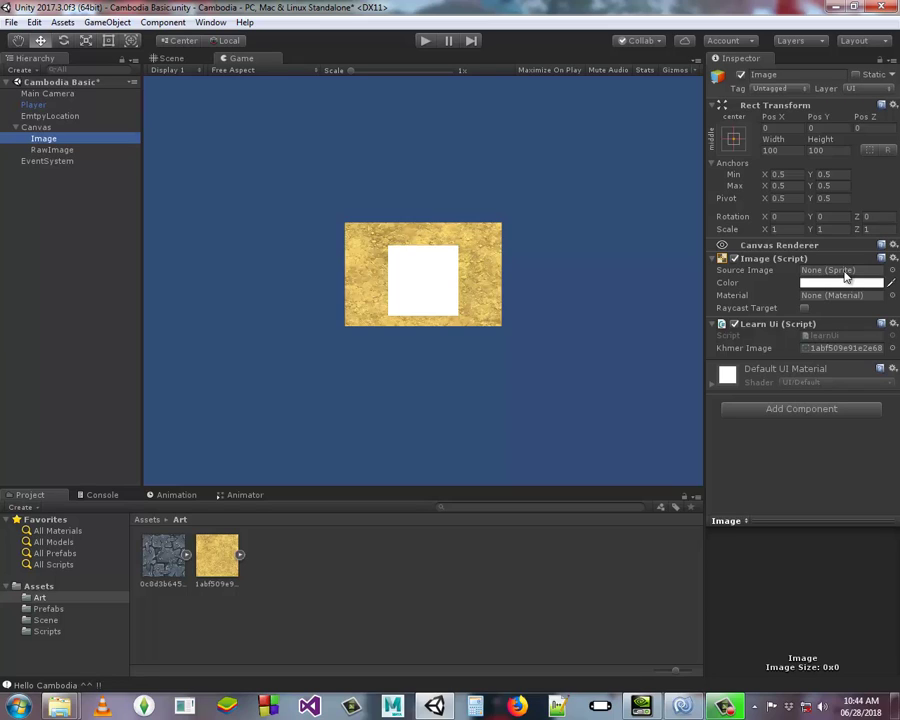
left_click(55, 150)
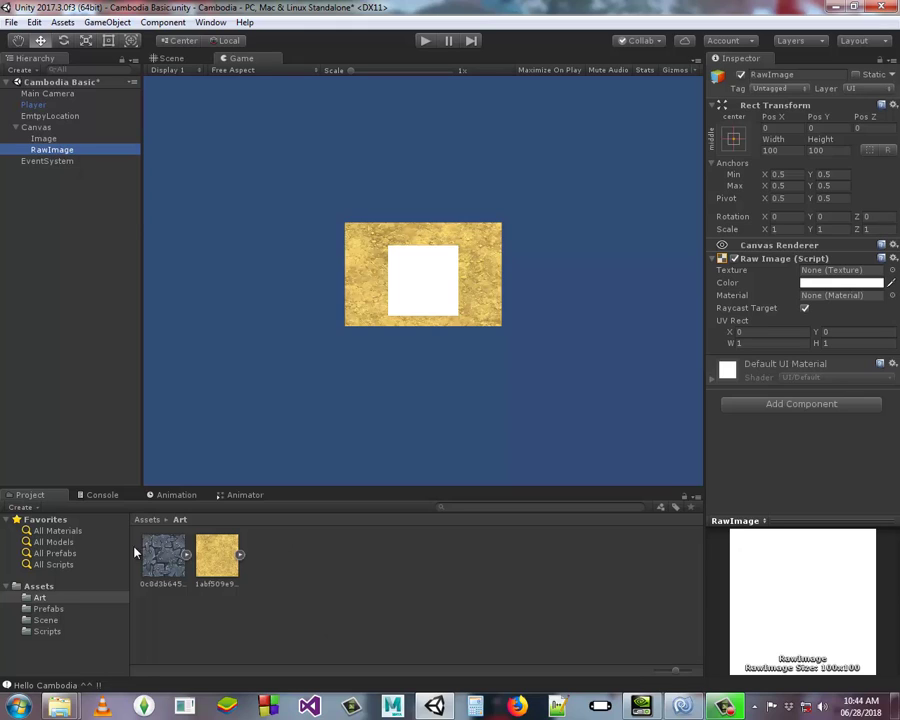
left_click_drag(163, 556, 860, 270)
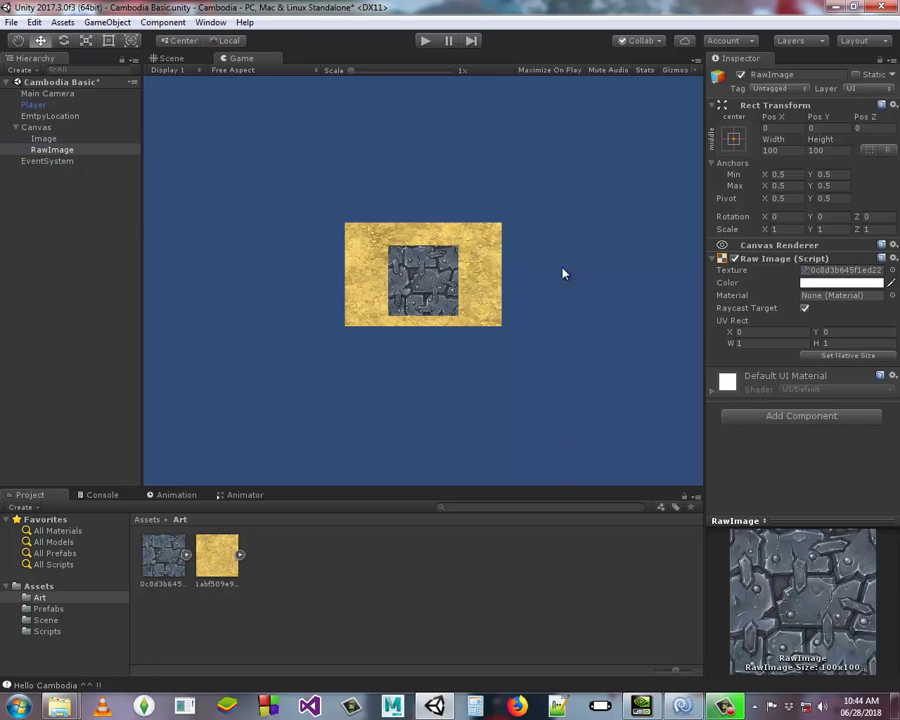
left_click(828, 272)
Step: Set the RawImage's texture back to None so it shows a blank white square
left_click(892, 270)
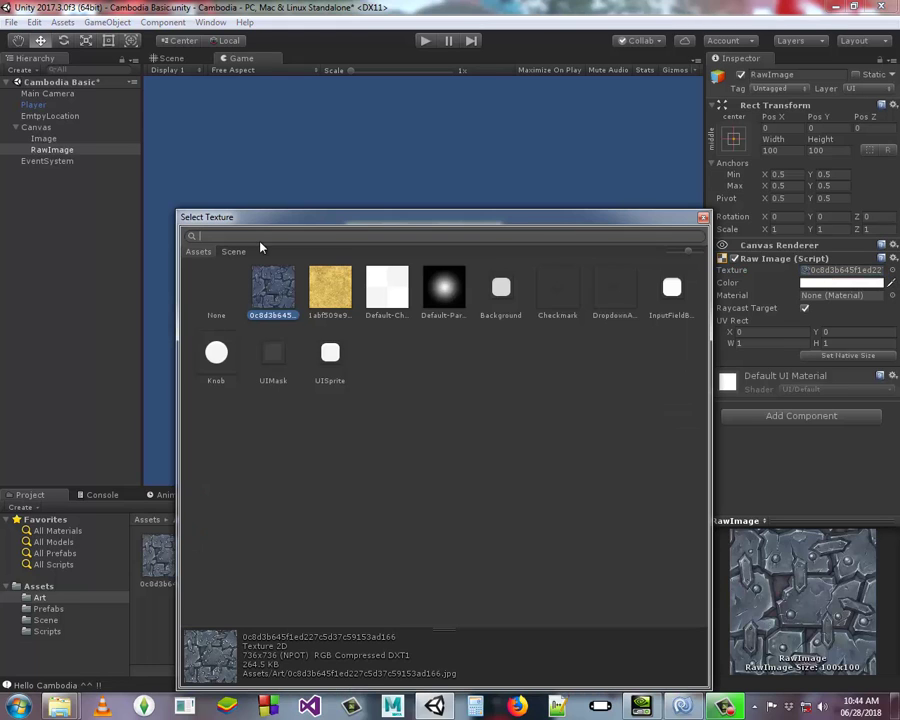
left_click(216, 290)
left_click(746, 258)
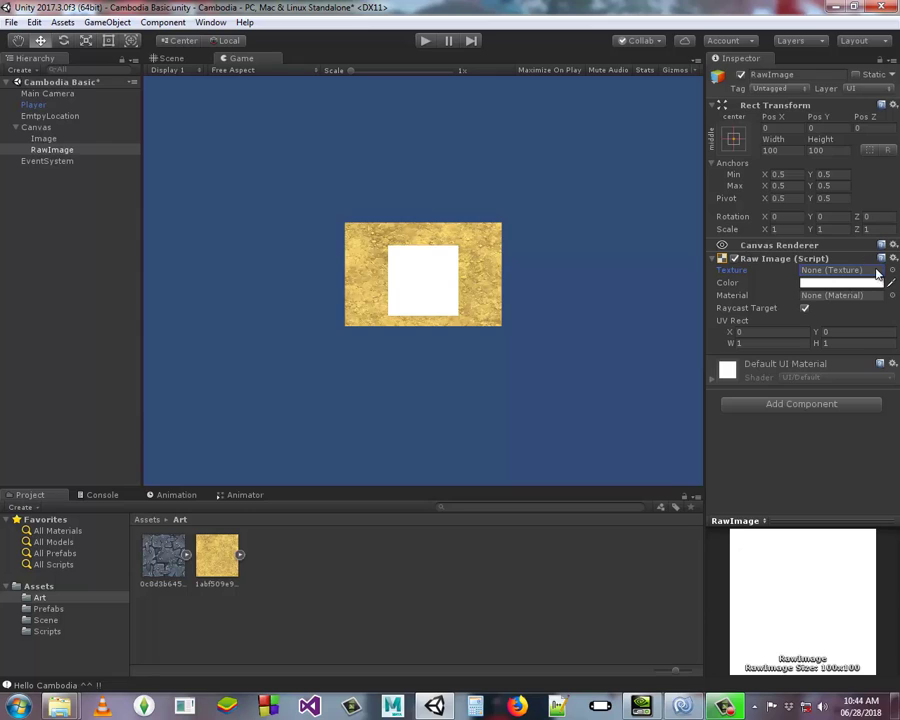
Step: Drag the RawImage right to Pos X 135.9 beside the Image in the Scene view
left_click(170, 58)
left_click(52, 149)
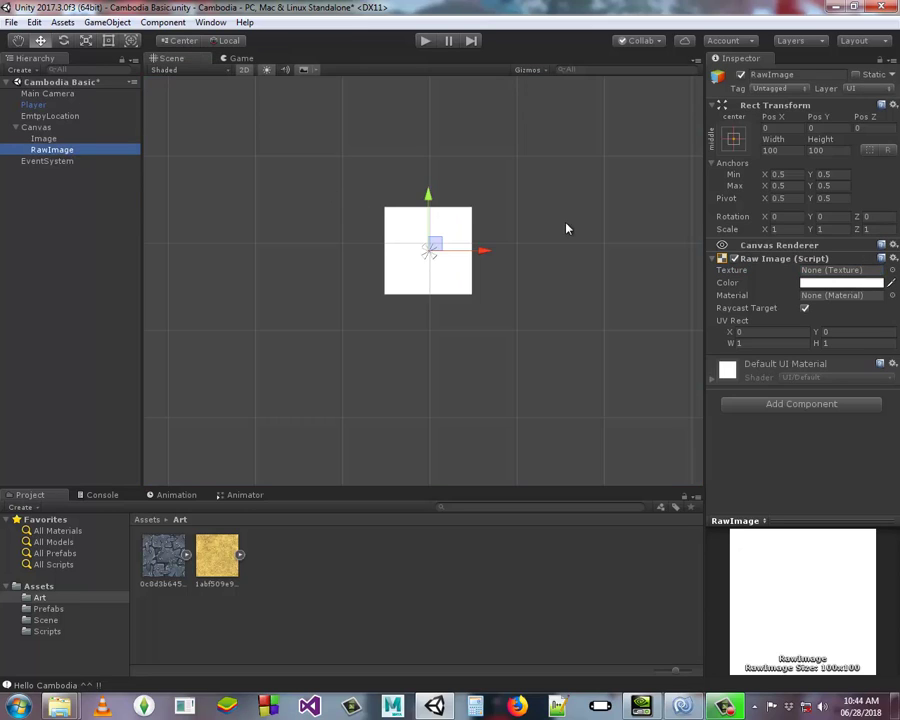
left_click_drag(484, 250, 606, 253)
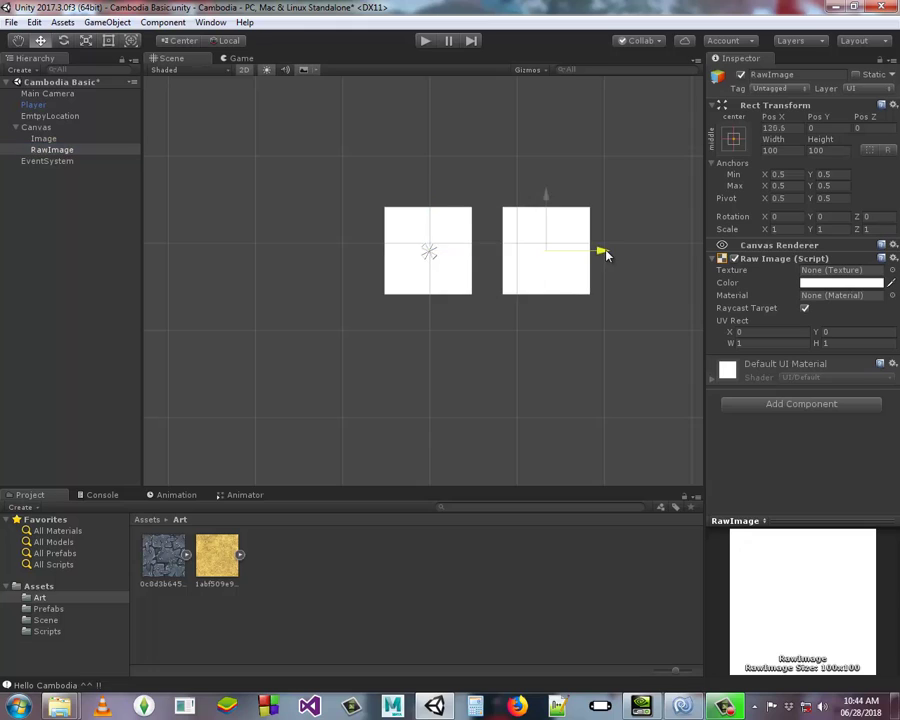
left_click(236, 59)
left_click(59, 151)
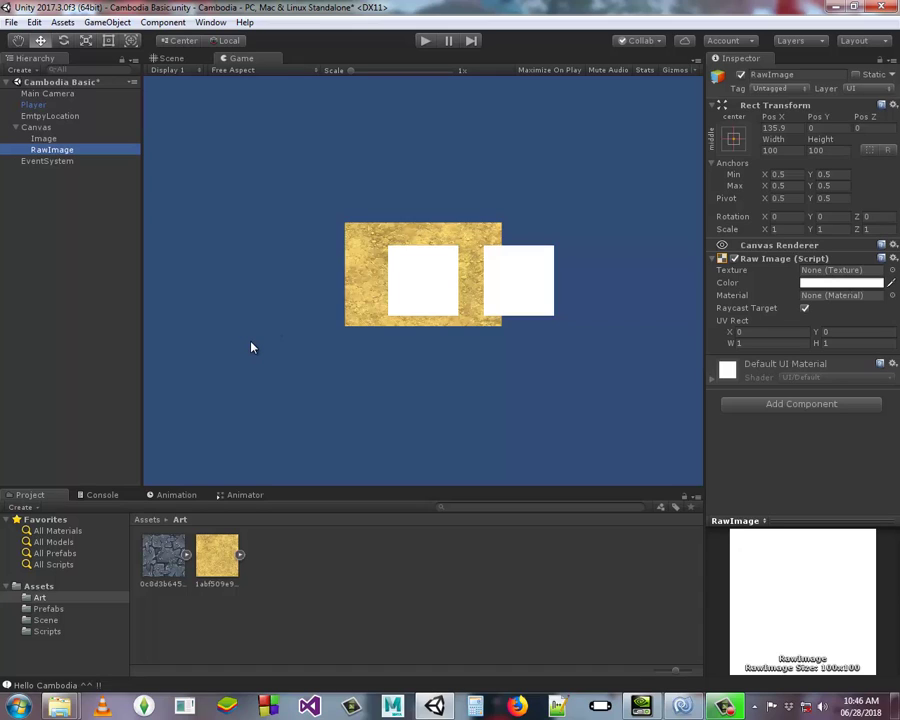
Step: Create a 256×256 Render Texture named MiniMap in the Assets/Art folder
left_click(52, 586)
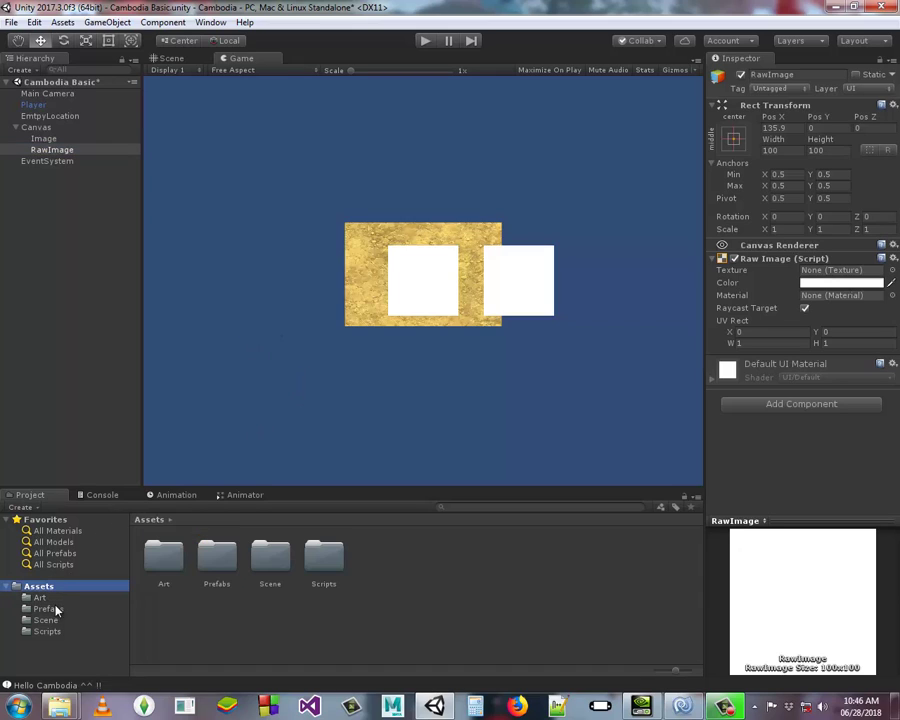
left_click(40, 598)
right_click(315, 572)
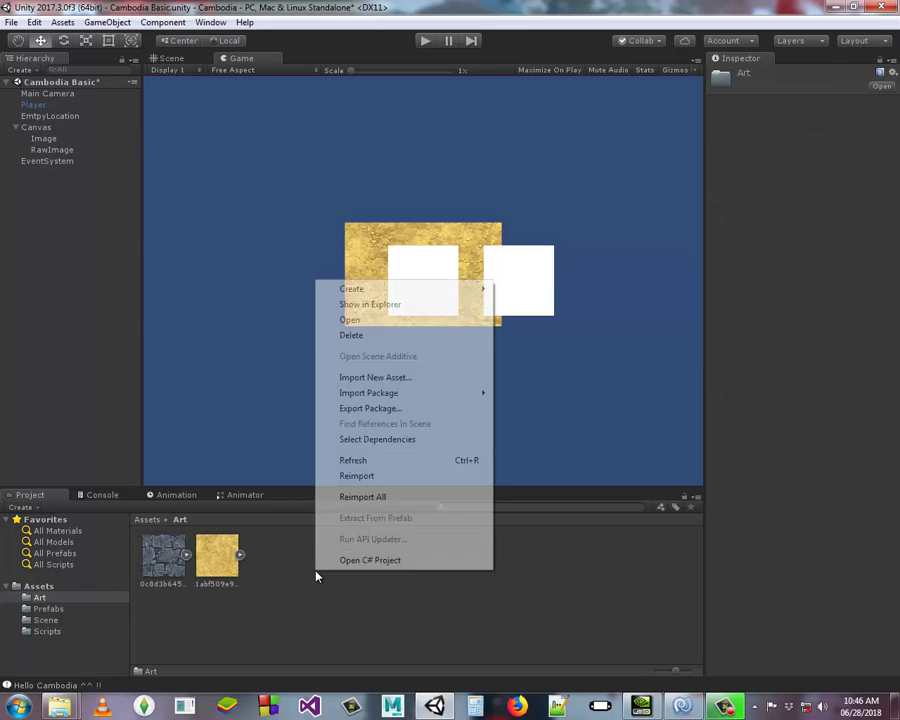
mouse_move(463, 290)
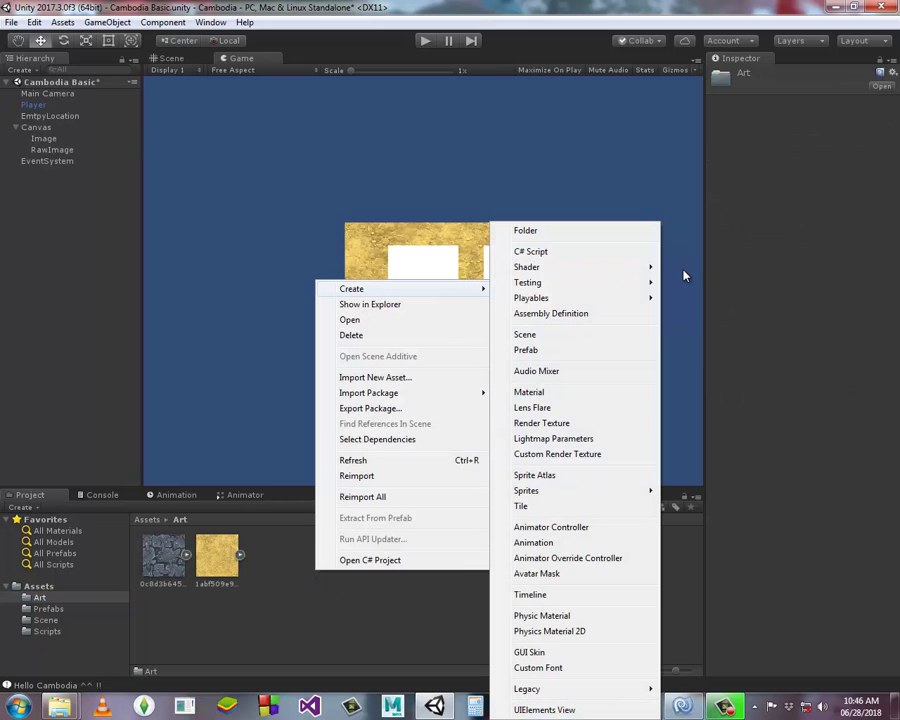
left_click(541, 423)
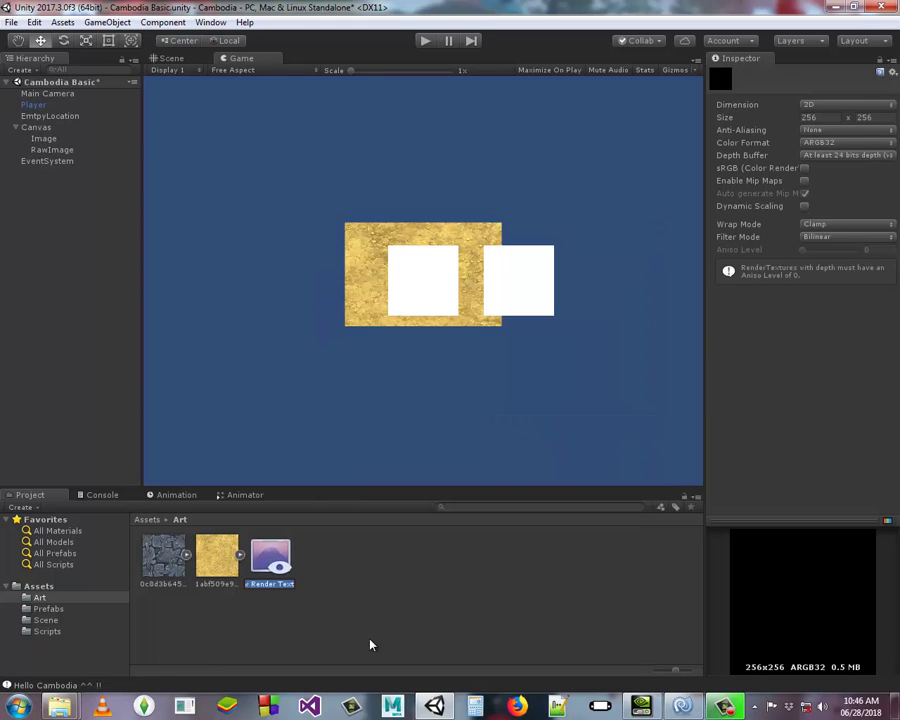
type("MiniM")
type("ap")
key("Return")
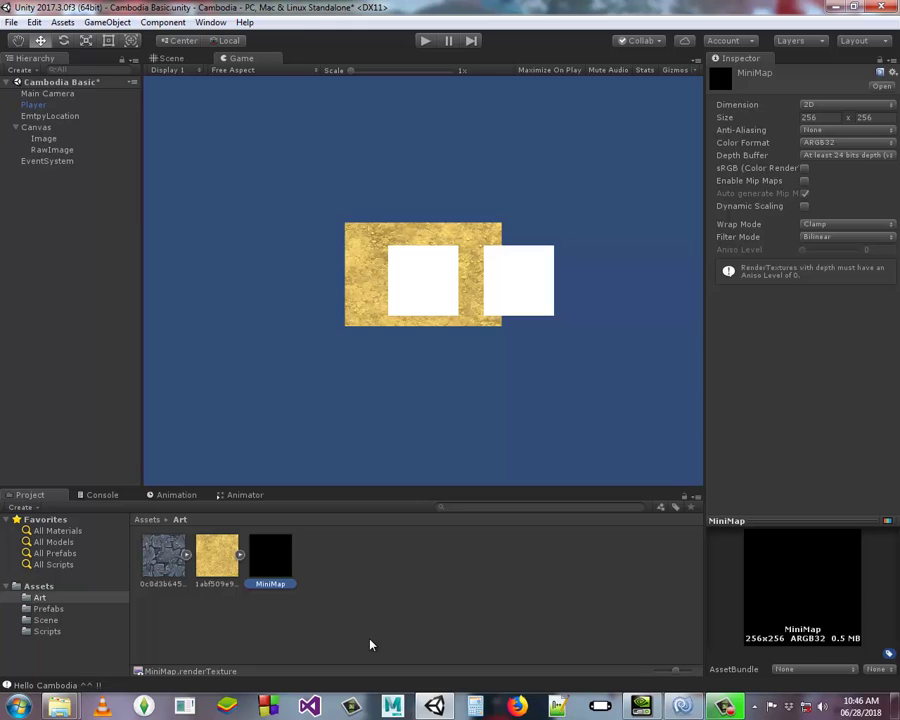
Step: Drag the MiniMap render texture into the RawImage's Texture field
left_click(58, 150)
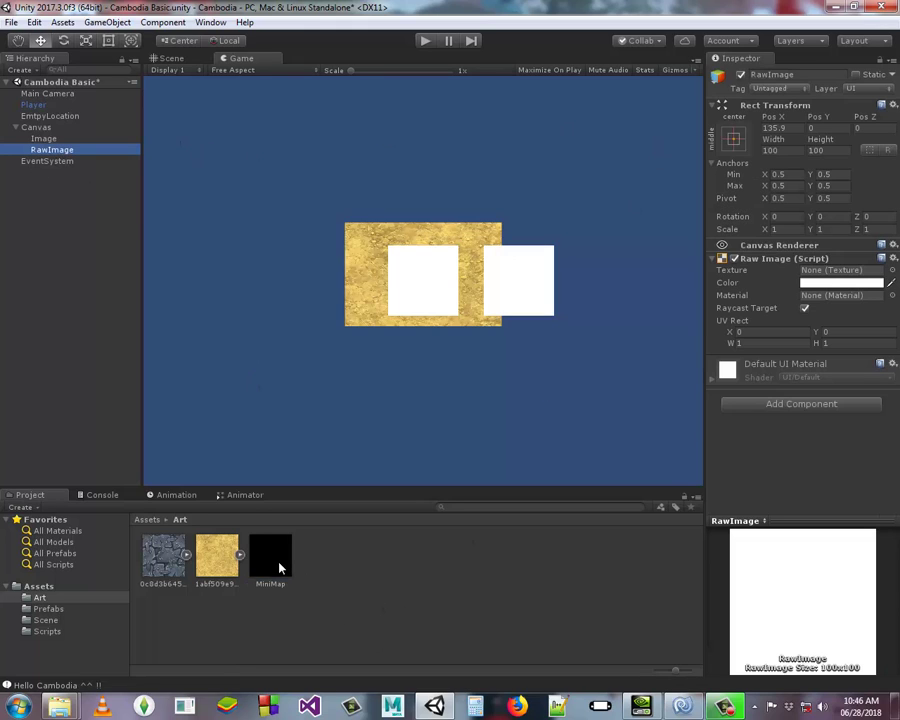
left_click(280, 566)
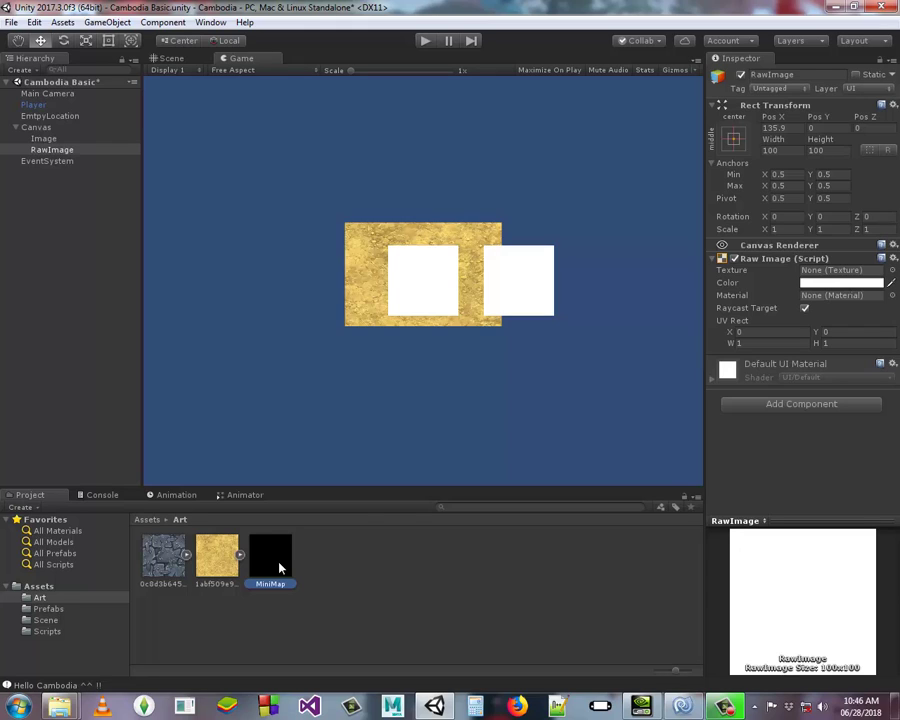
left_click_drag(280, 568, 739, 289)
left_click_drag(739, 289, 855, 271)
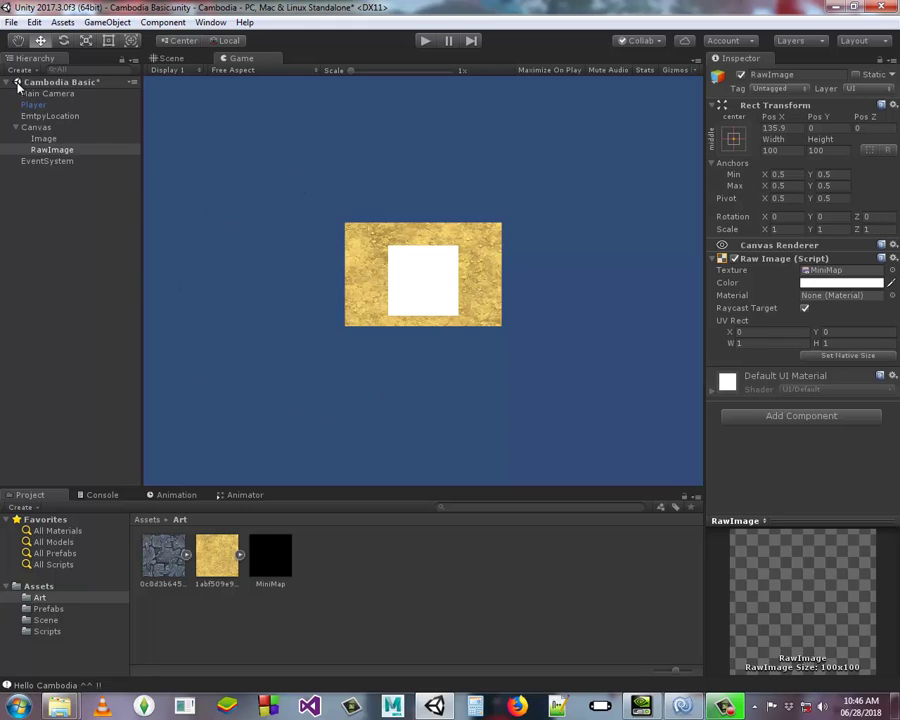
Step: Select the Main Camera and toggle it off and back on
left_click(56, 95)
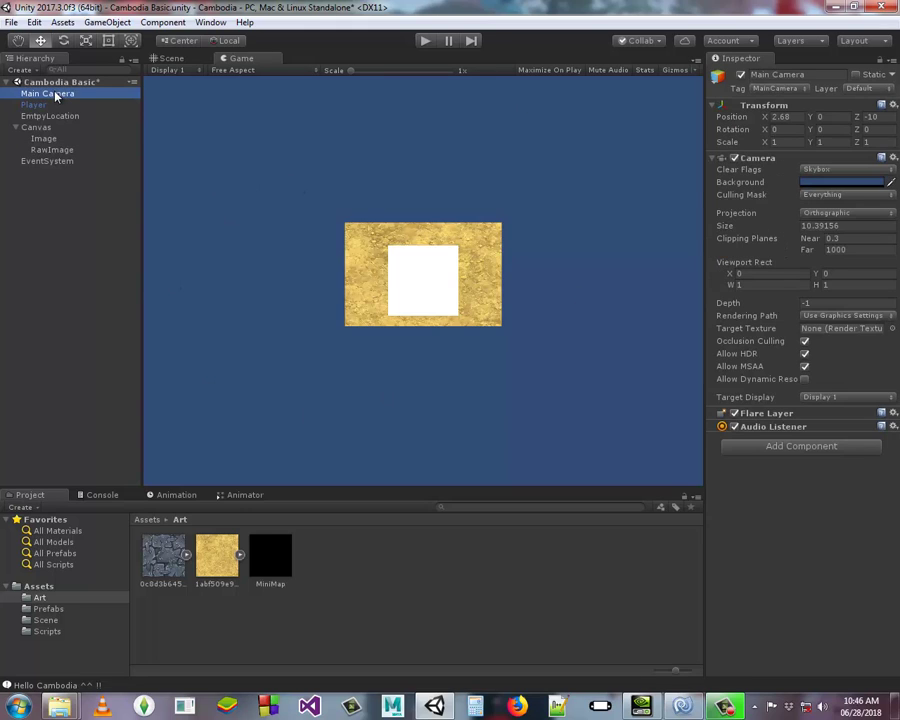
left_click(741, 76)
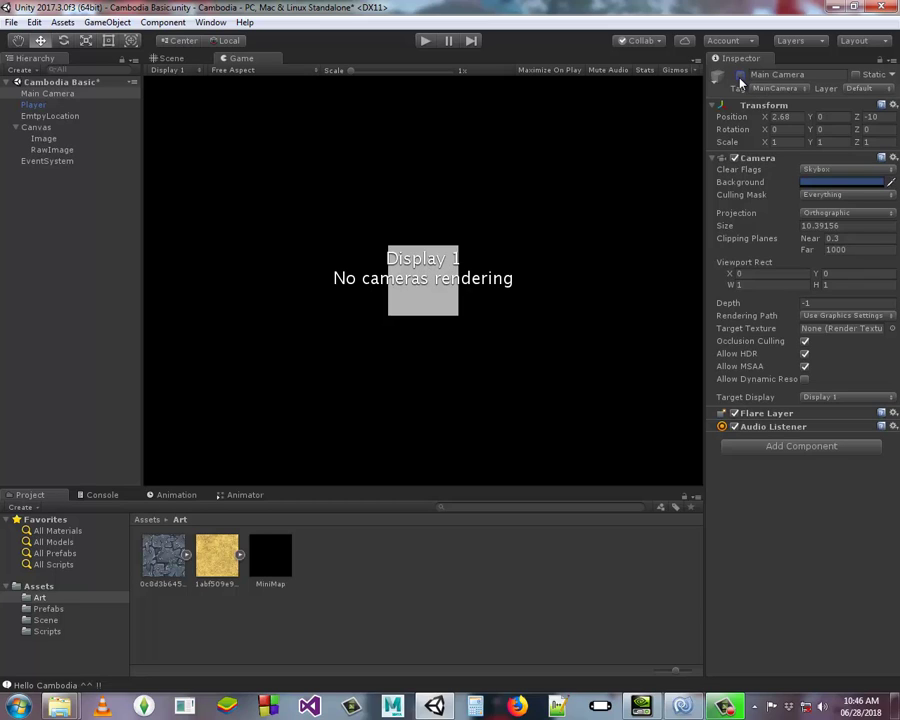
left_click(741, 77)
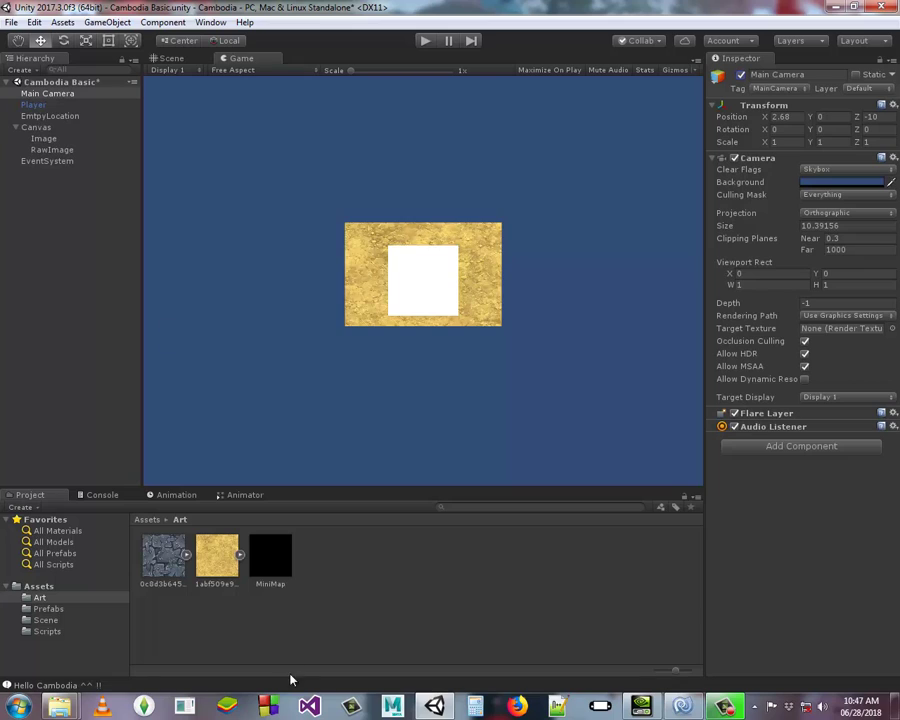
Step: Assign MiniMap as the Main Camera's Target Texture
left_click(56, 95)
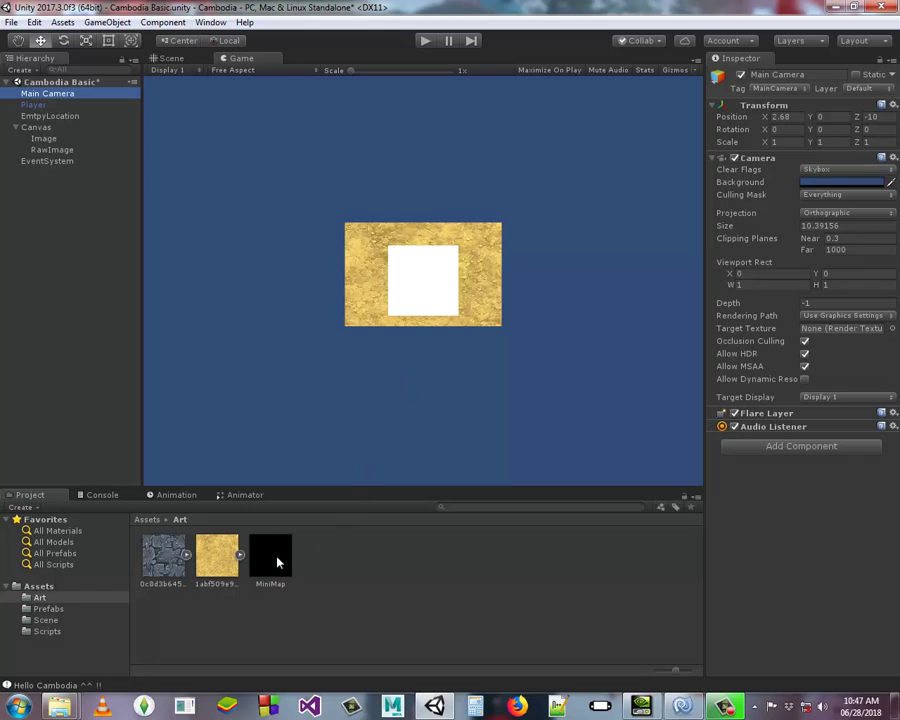
left_click_drag(270, 555, 829, 338)
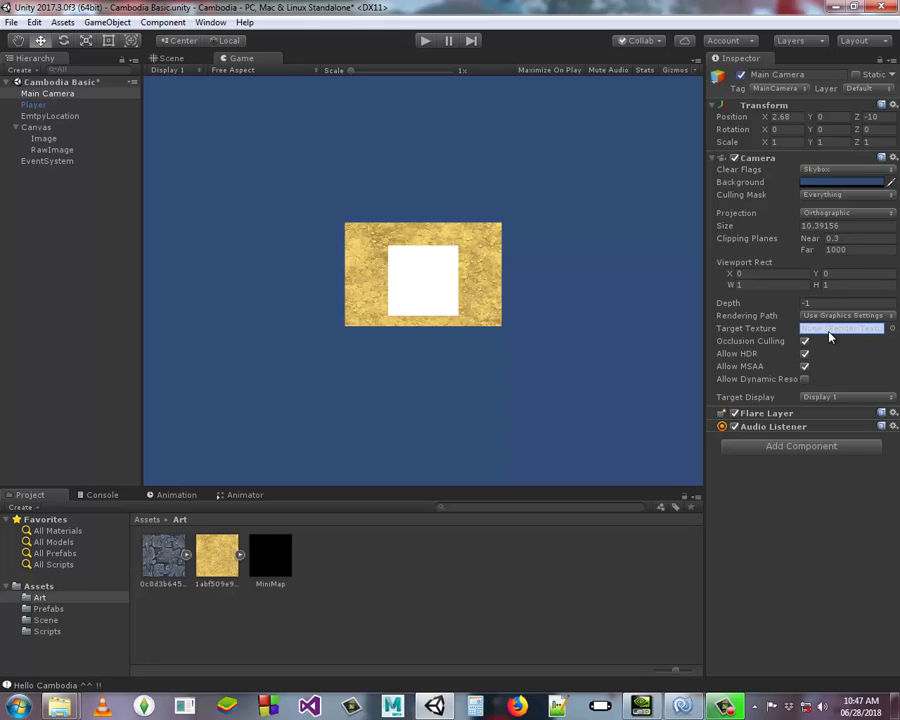
left_click_drag(829, 338, 828, 336)
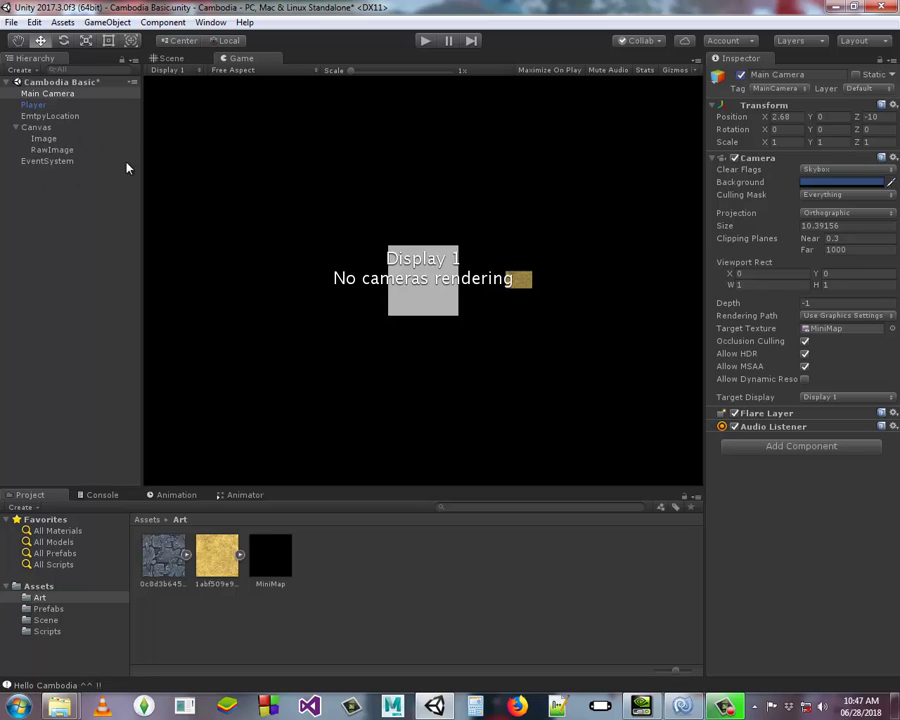
Step: Undo the camera's MiniMap Target Texture and select the MiniMap asset in Project
left_click(47, 151)
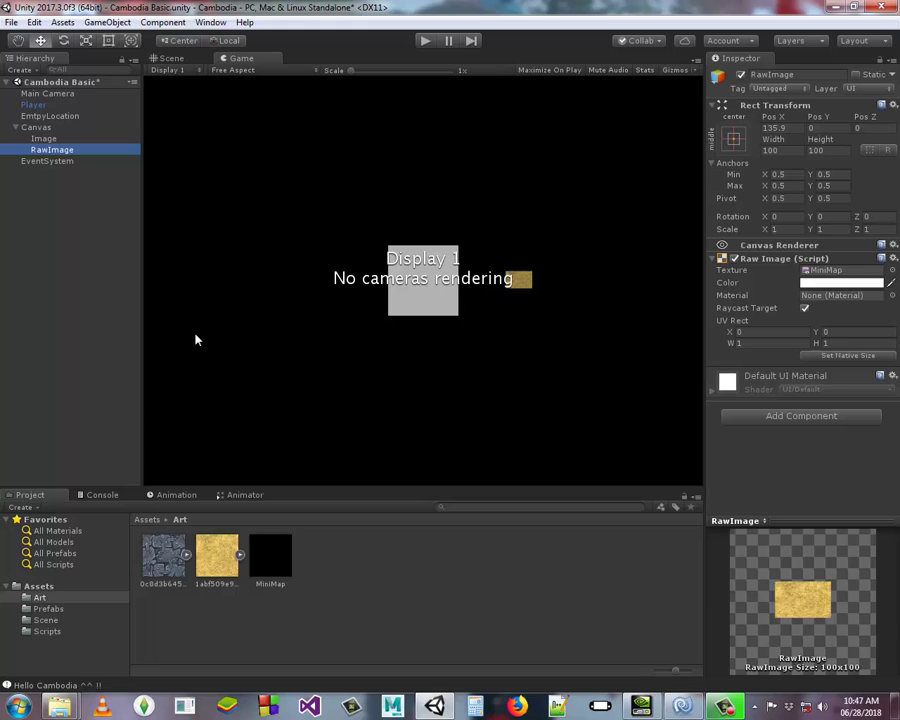
key("ctrl+z")
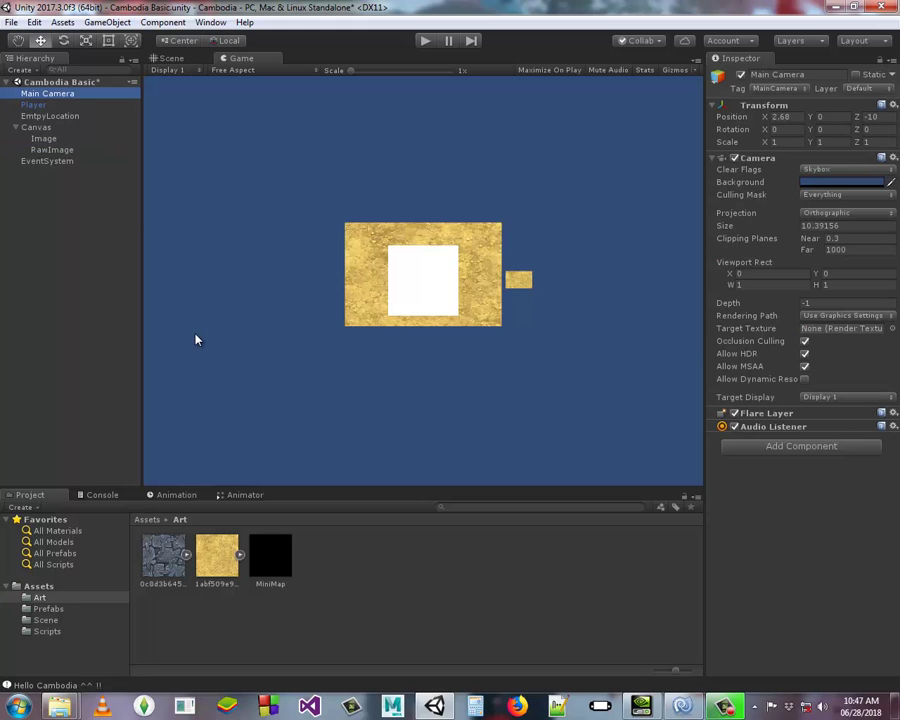
left_click(275, 569)
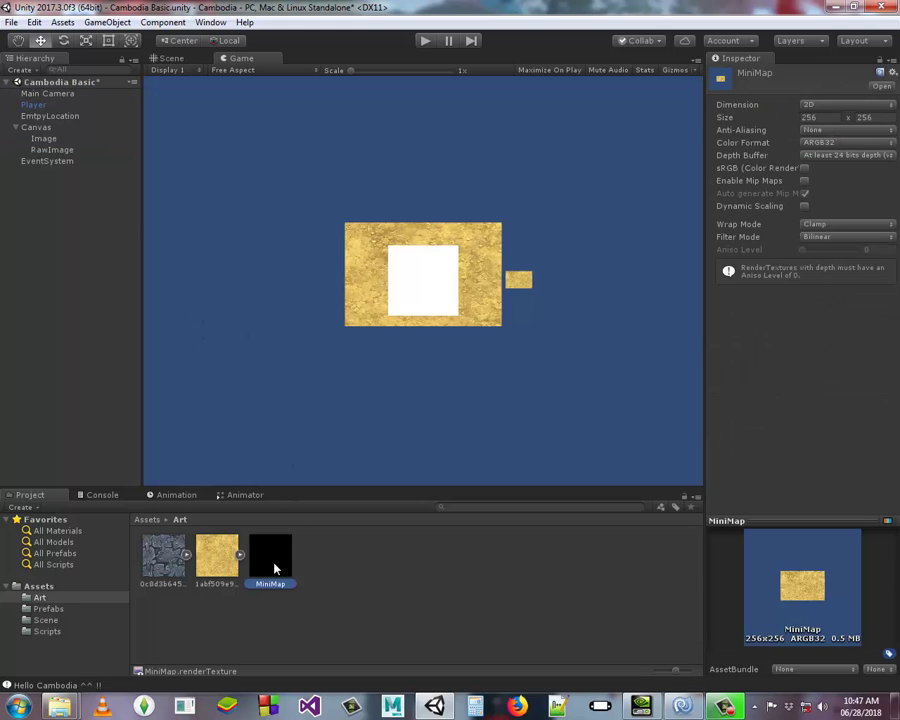
Step: Delete the MiniMap asset and uncheck Raycast Target on the RawImage
key("Delete")
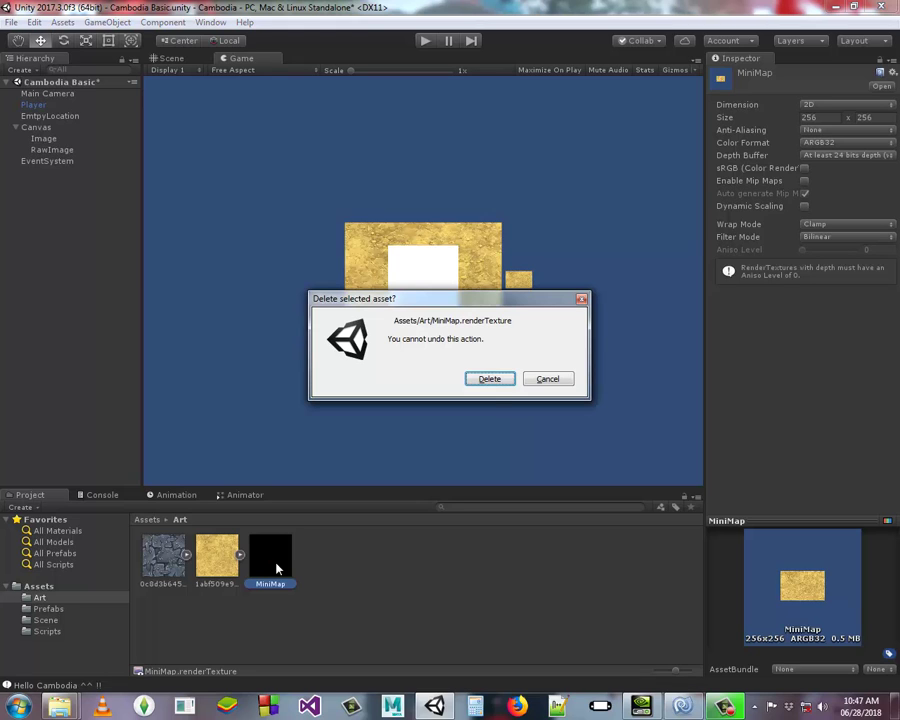
left_click(492, 377)
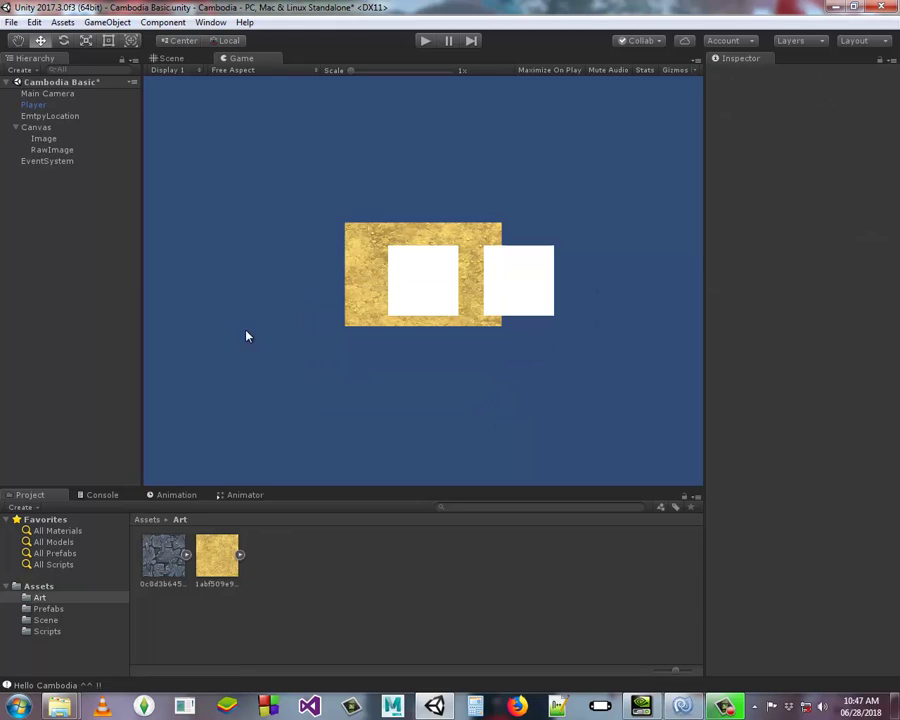
left_click(37, 150)
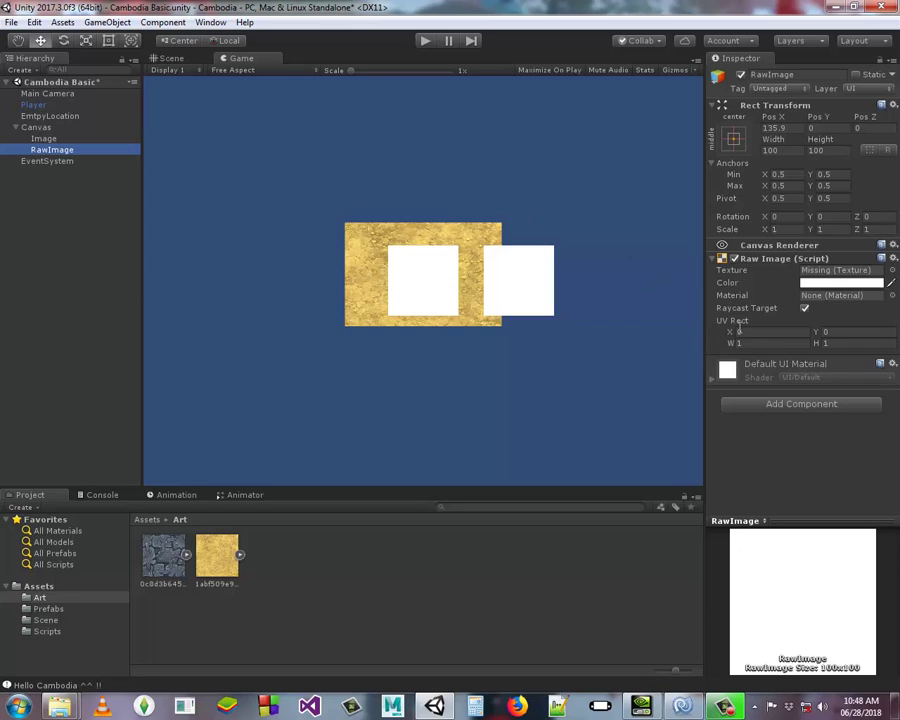
left_click(805, 308)
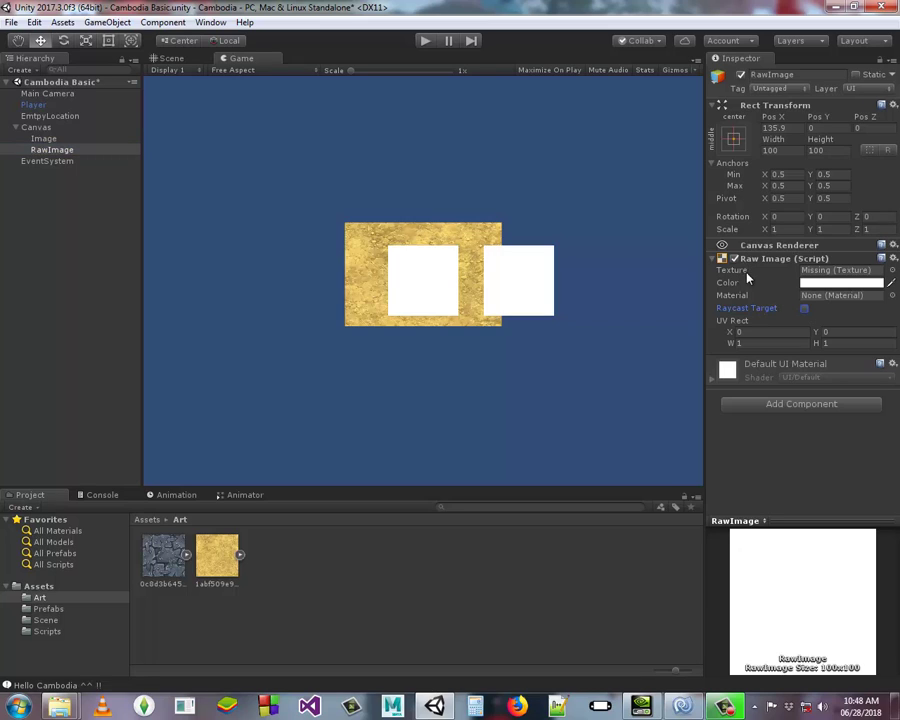